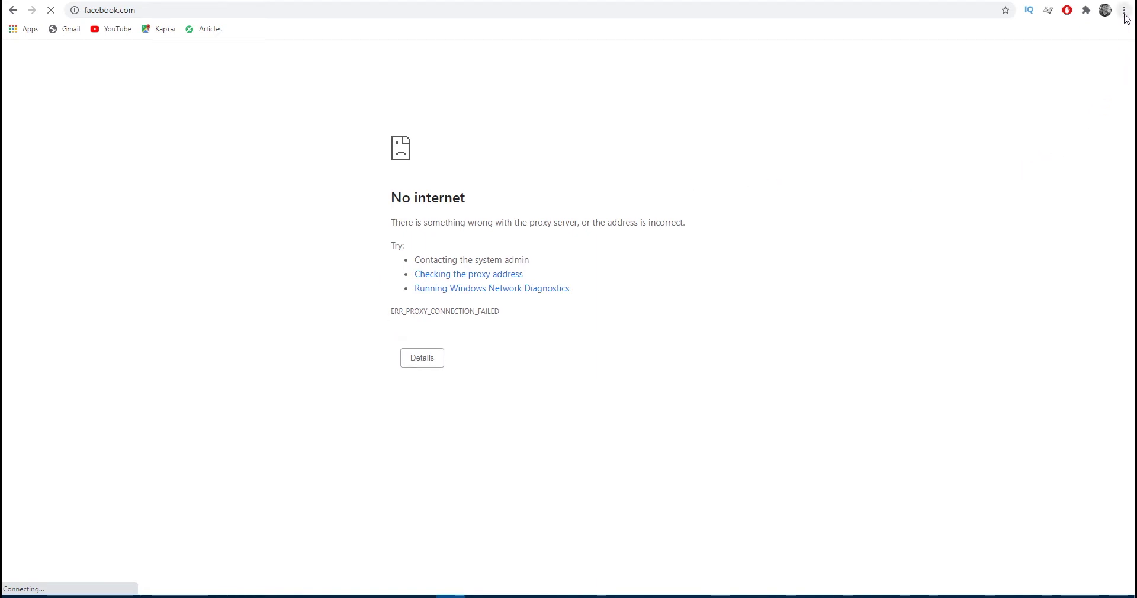
Open the computer's proxy settings from the browser's advanced System settings and turn off the manual proxy server.
left_click(1124, 10)
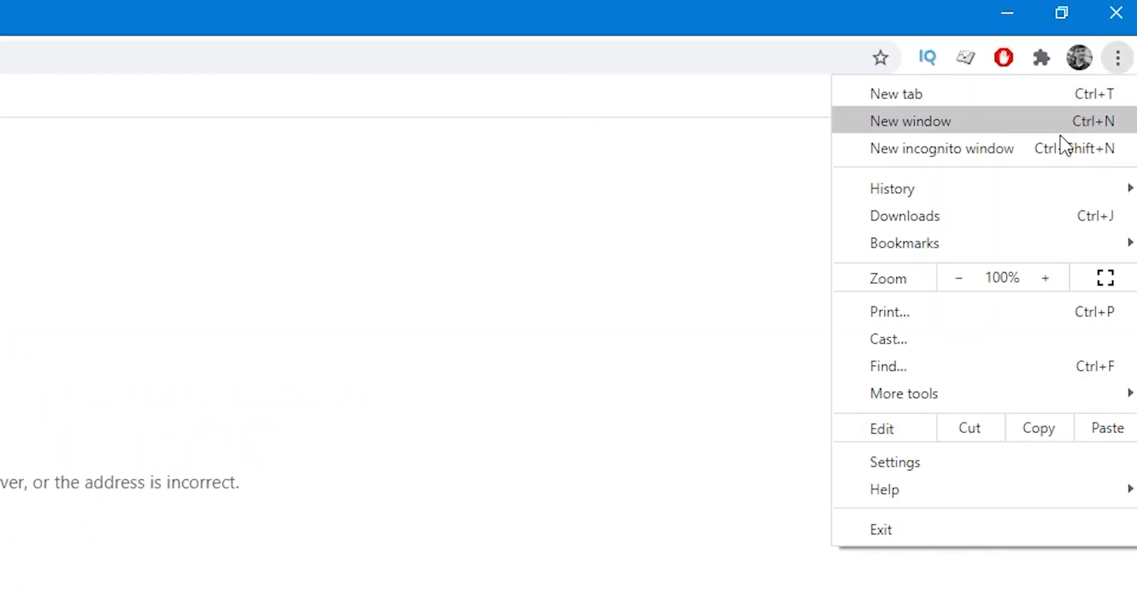
left_click(1019, 459)
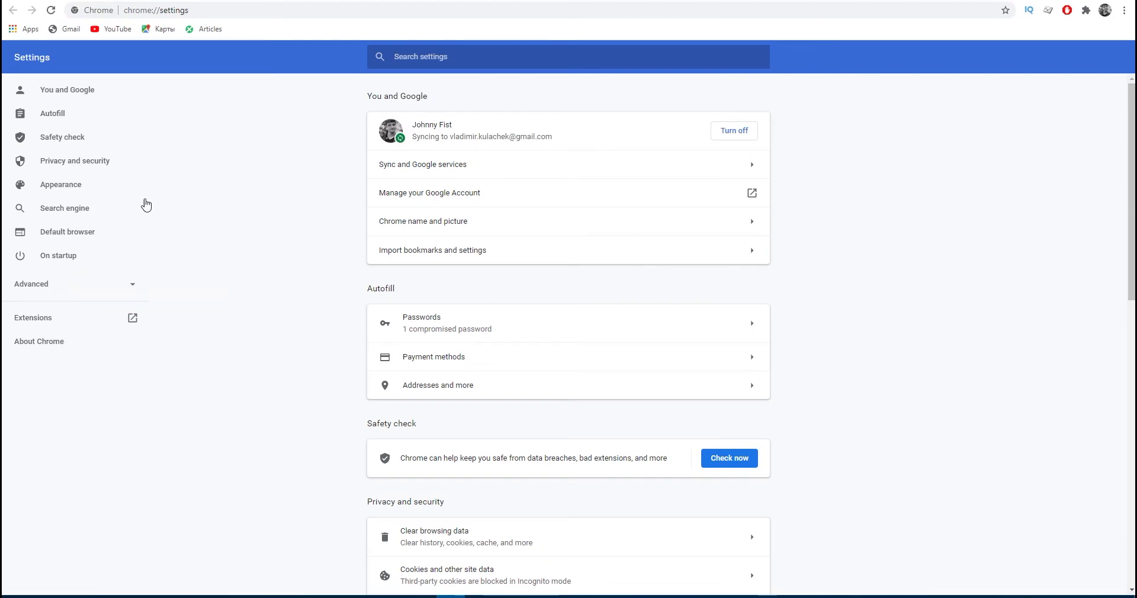
left_click(69, 289)
left_click(64, 406)
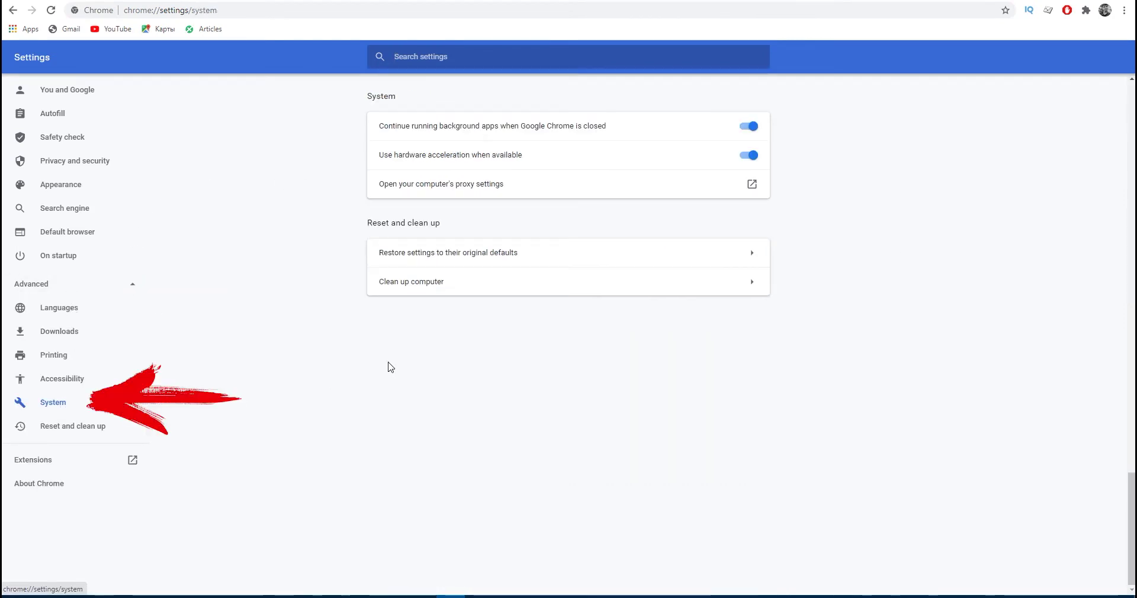
left_click(580, 187)
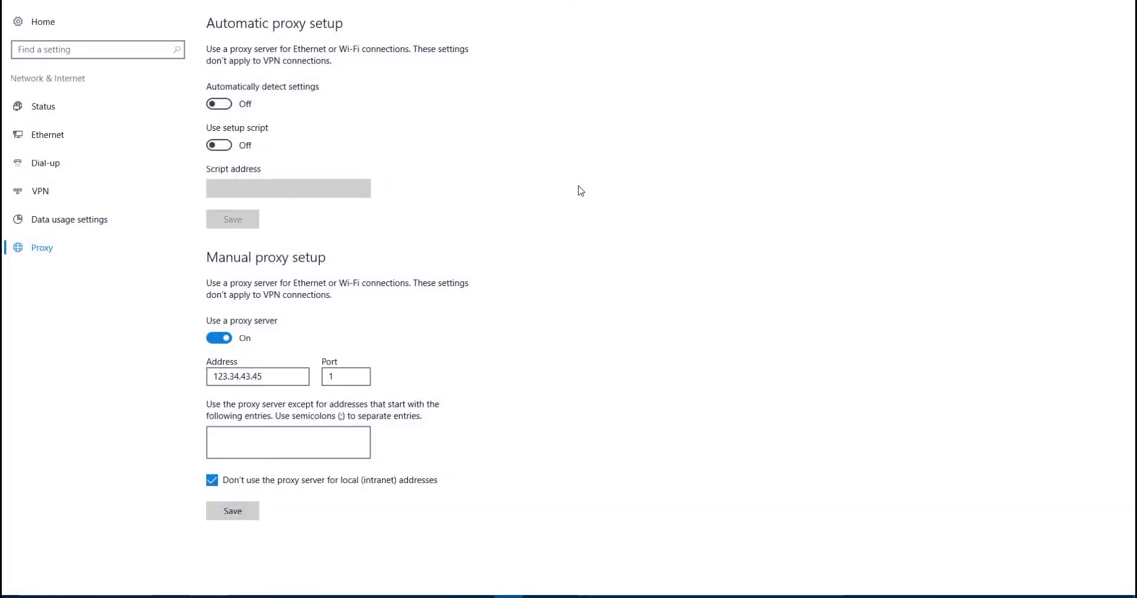
left_click(216, 339)
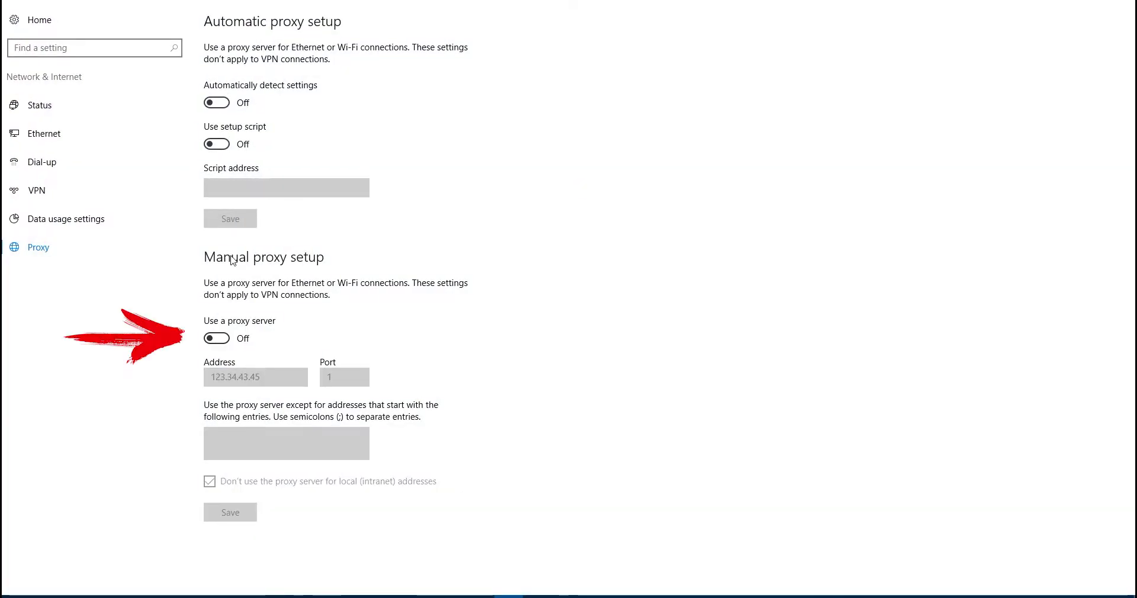
left_click(217, 103)
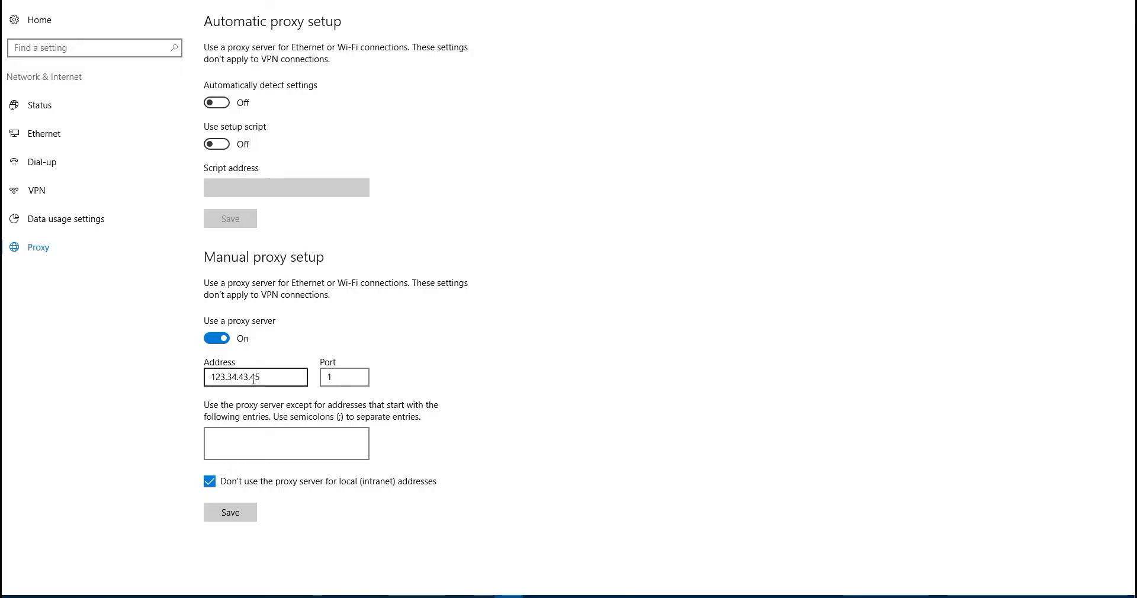
left_click(331, 381)
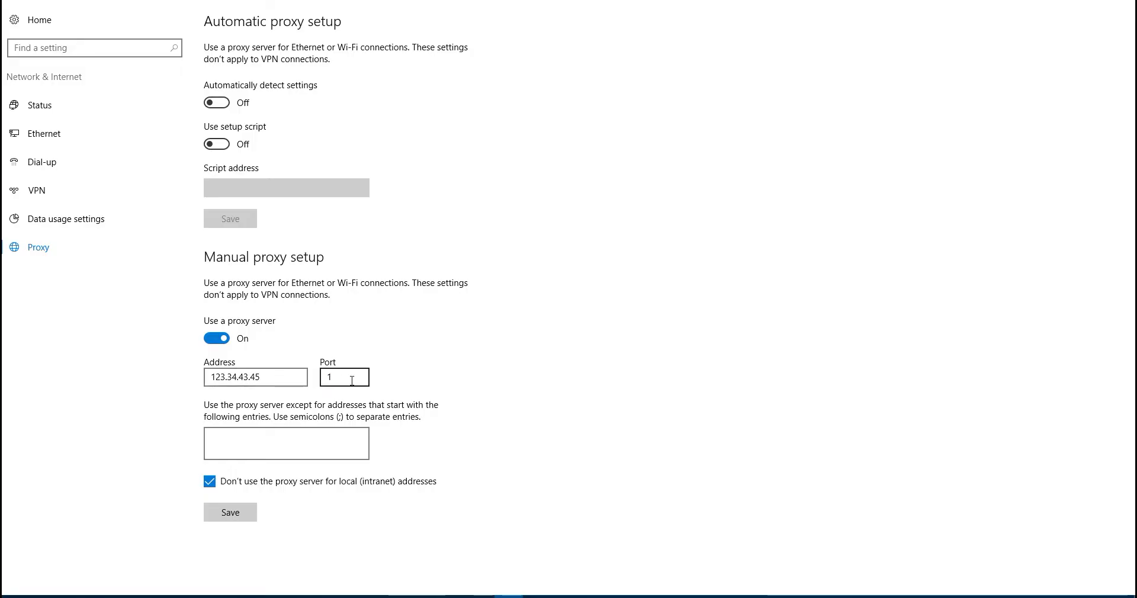
type("1")
left_click(299, 385)
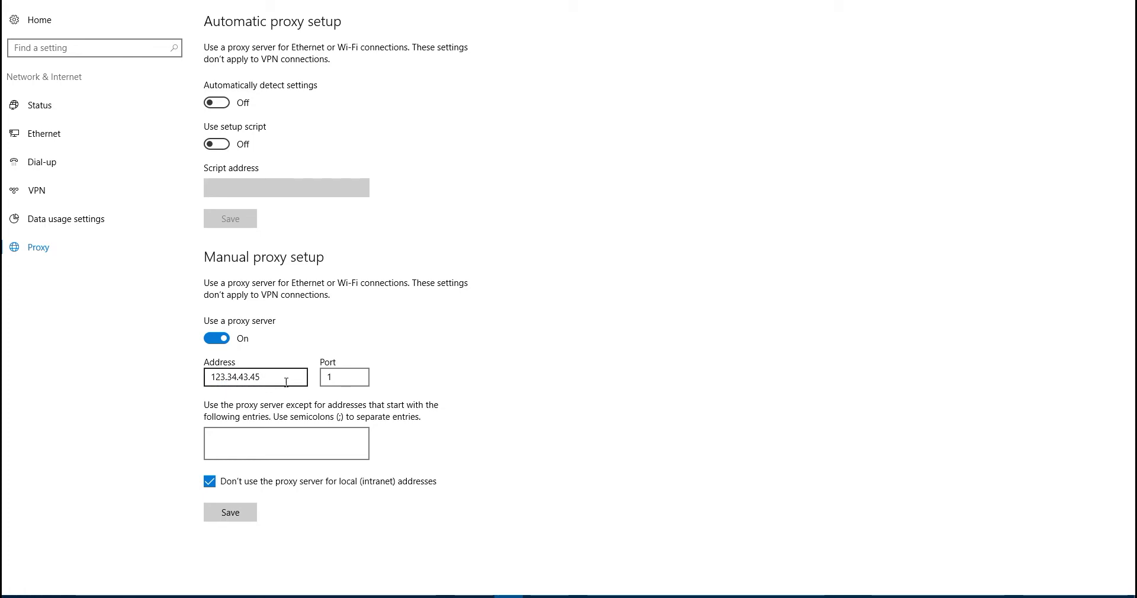
left_click(452, 595)
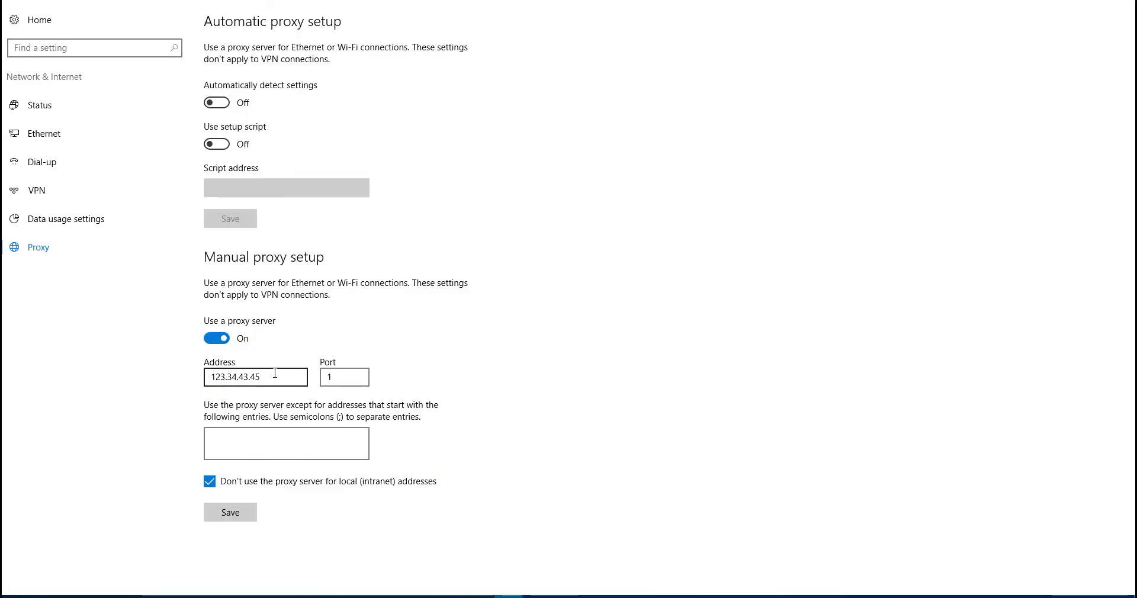
Replace the manual proxy server's address with 198.199.120.102, leaving the port number out of the address.
left_click_drag(269, 378, 159, 380)
type("3.199.120.102:3128")
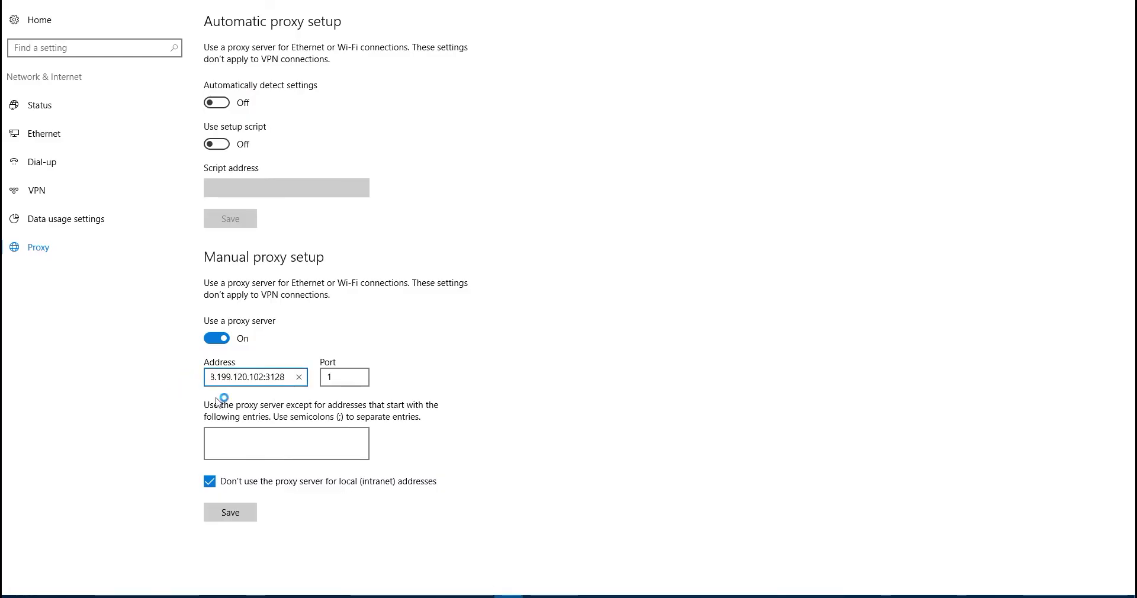
key("BackSpace")
key("BackSpace")
key("BackSpace")
key("BackSpace")
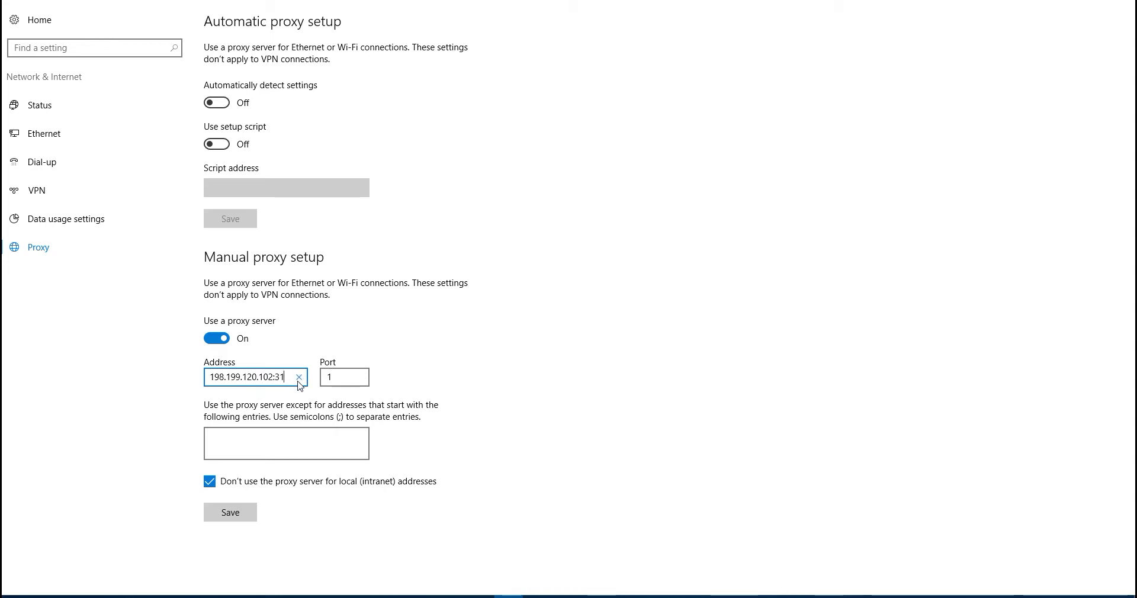
key("BackSpace")
Set the manual proxy's port to 3128 and save the proxy setup.
left_click(348, 379)
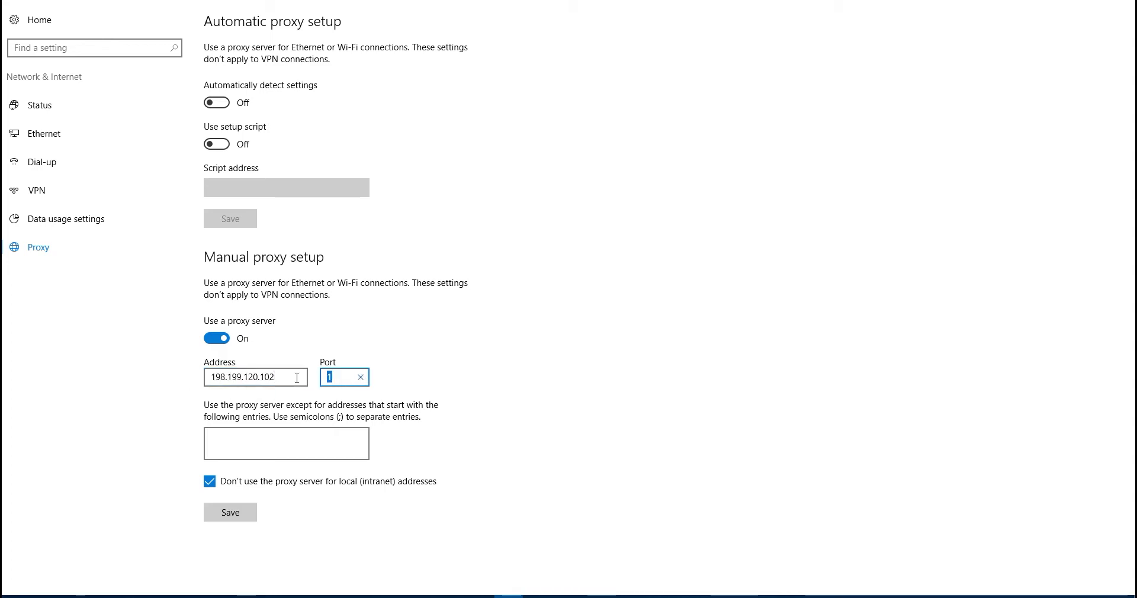
type("3128")
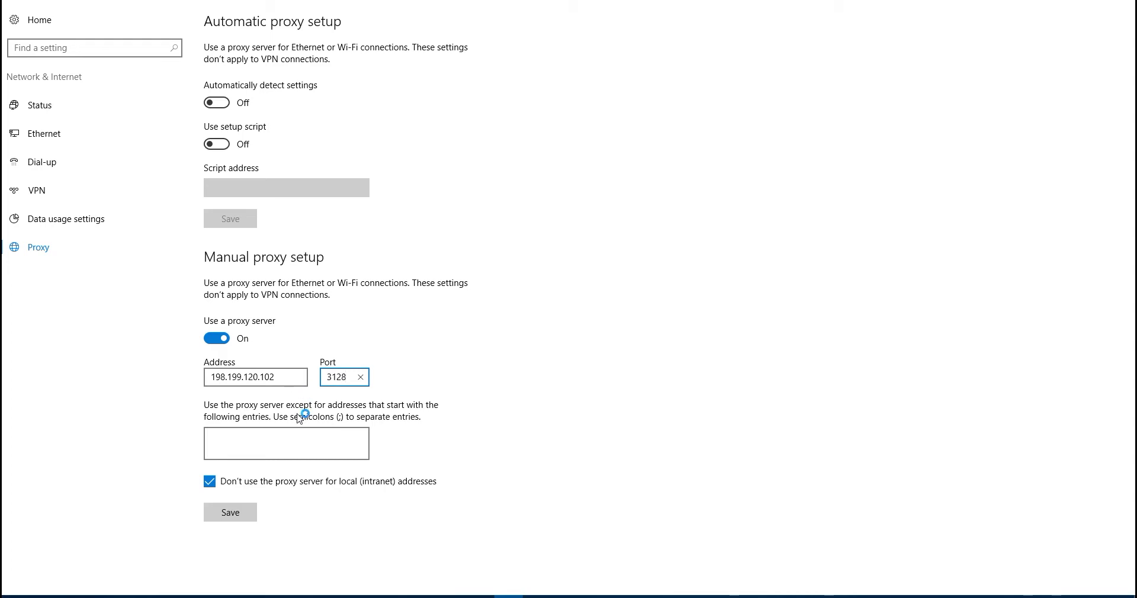
left_click(237, 519)
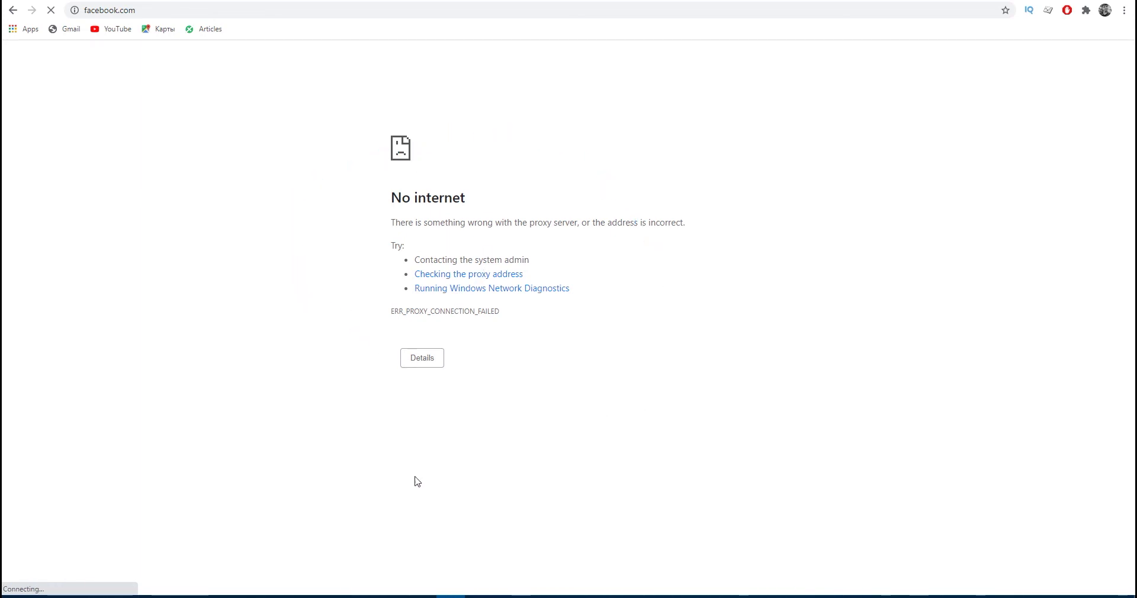
Return to the browser's page that fails to load and reopen the computer's proxy settings from the browser's System settings.
left_click(422, 358)
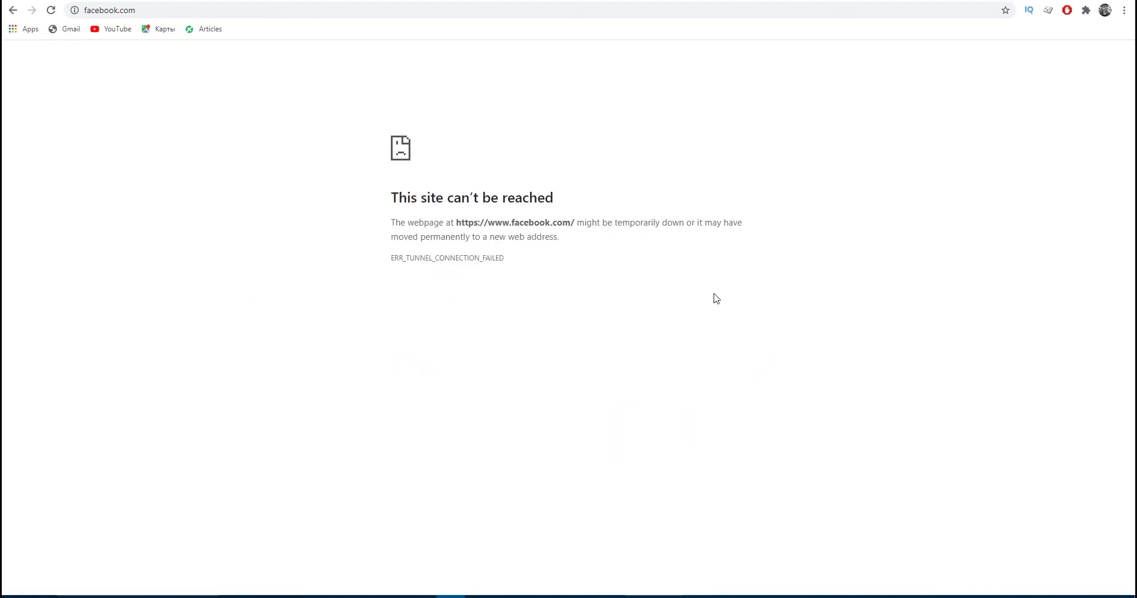
left_click(1124, 10)
left_click(1007, 214)
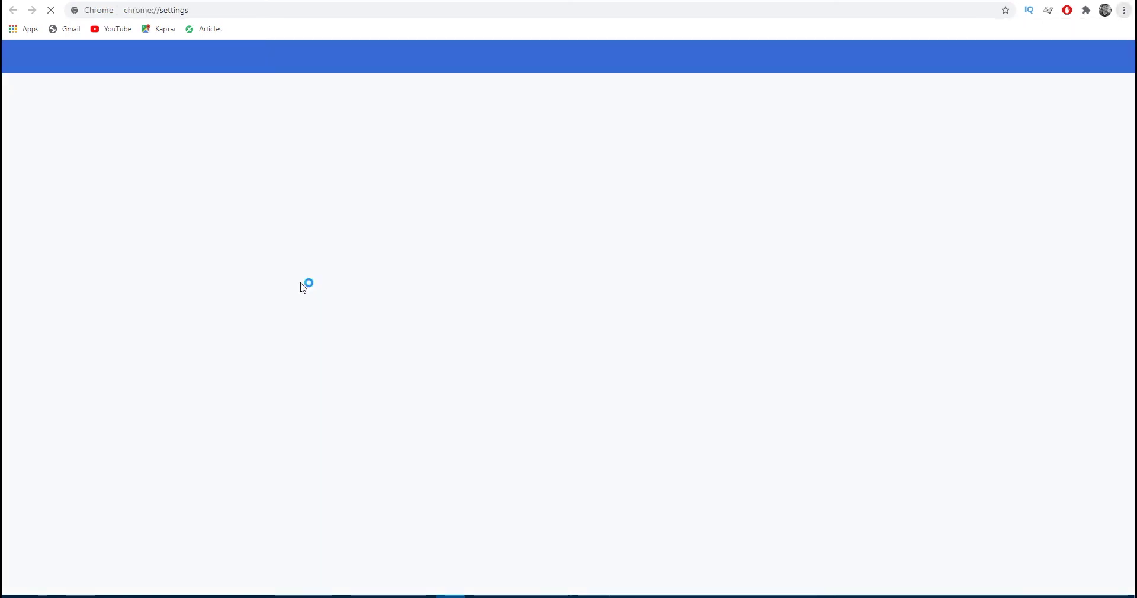
left_click(52, 402)
left_click(398, 182)
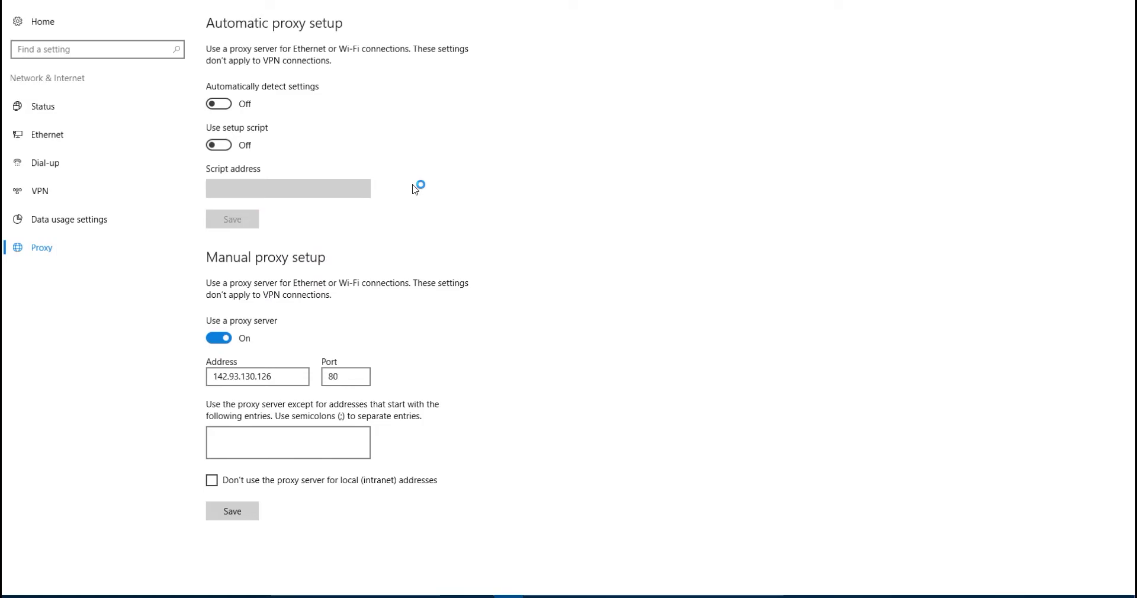
Change the manual proxy server's address to 198.199.120.102 without the port suffix.
left_click_drag(278, 377, 160, 383)
type("3.199.120.102:3128")
key("BackSpace")
key("BackSpace")
key("BackSpace")
key("BackSpace")
key("BackSpace")
Change the manual proxy's port to 3128 and save the settings.
left_click(351, 377)
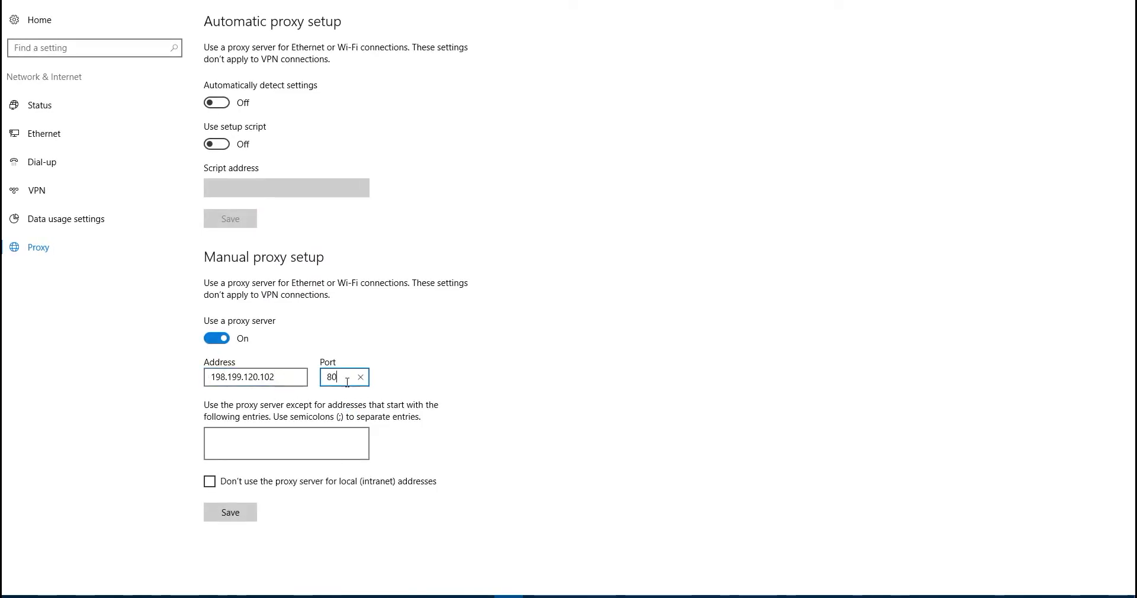
key("BackSpace")
key("BackSpace")
type("3128")
left_click(240, 513)
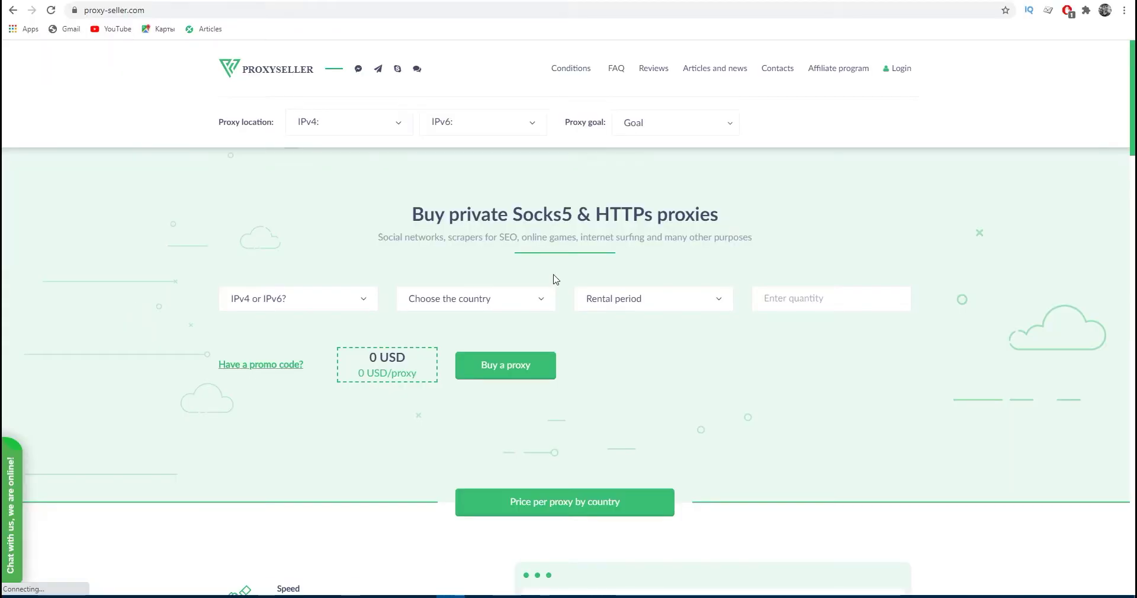
Look through the Proxyseller home page that offers private Socks5 and HTTPs proxies.
scroll(554, 278, "down", 4)
scroll(556, 278, "down", 15)
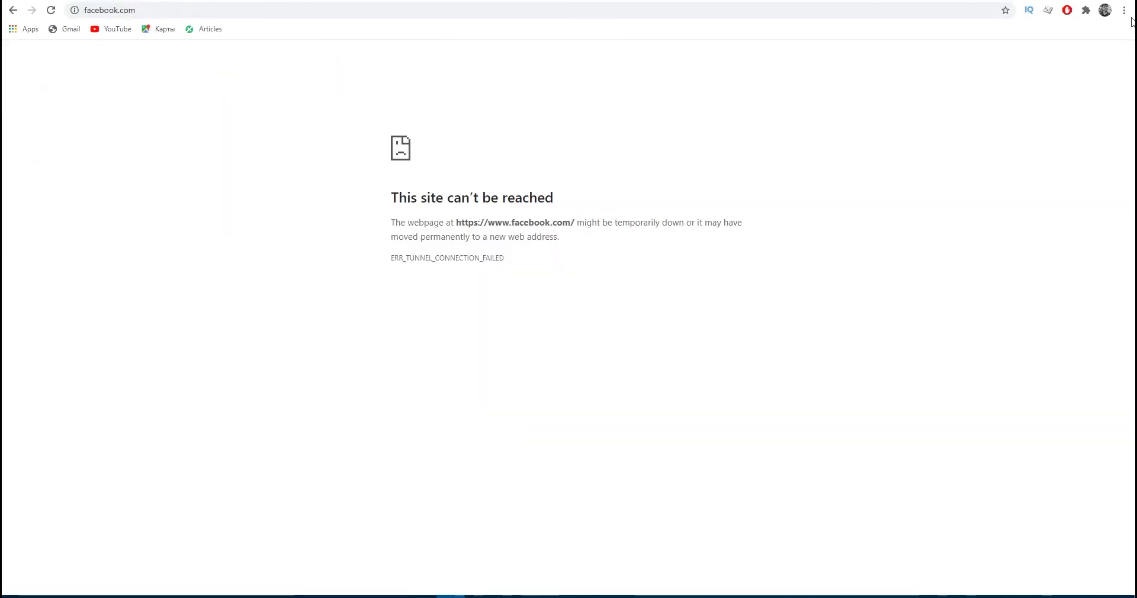
Open the computer's proxy settings again from the browser's advanced System settings.
left_click(1123, 10)
left_click(1013, 212)
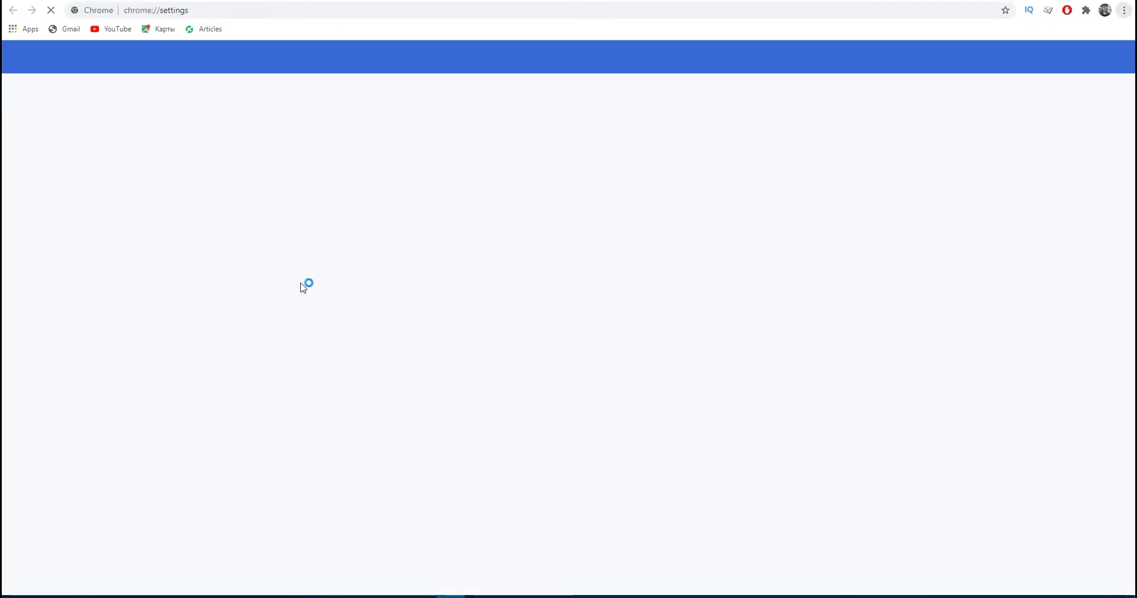
left_click(31, 284)
left_click(52, 402)
left_click(401, 181)
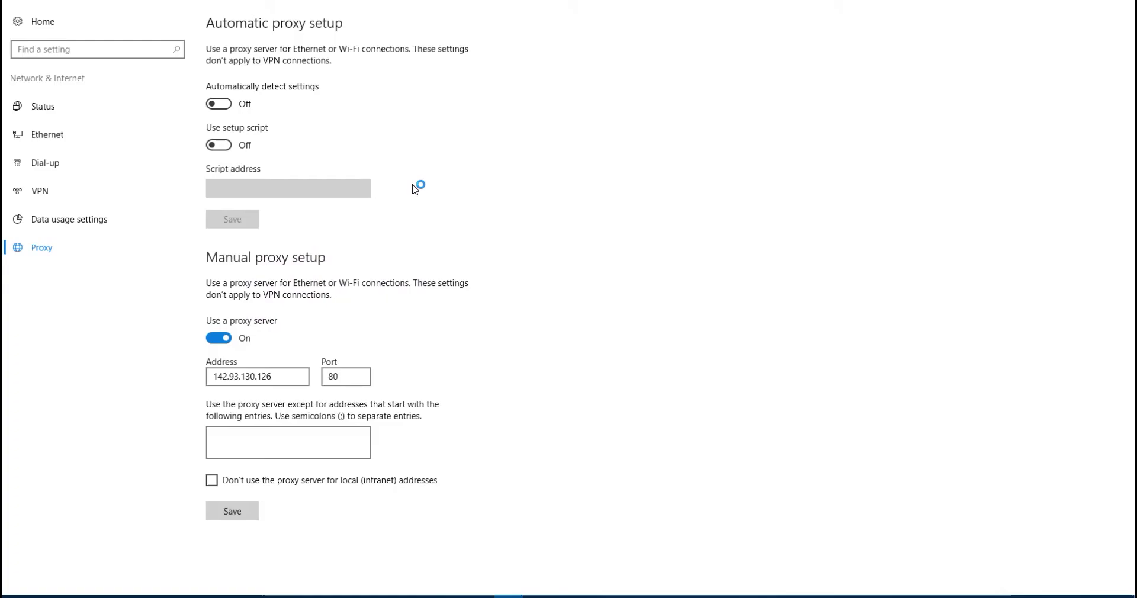
Set the manual proxy address to 198.199.120.102 and the port to 3128, and save the setup.
left_click_drag(278, 377, 158, 381)
type("198.199.120.102:3")
left_click(350, 377)
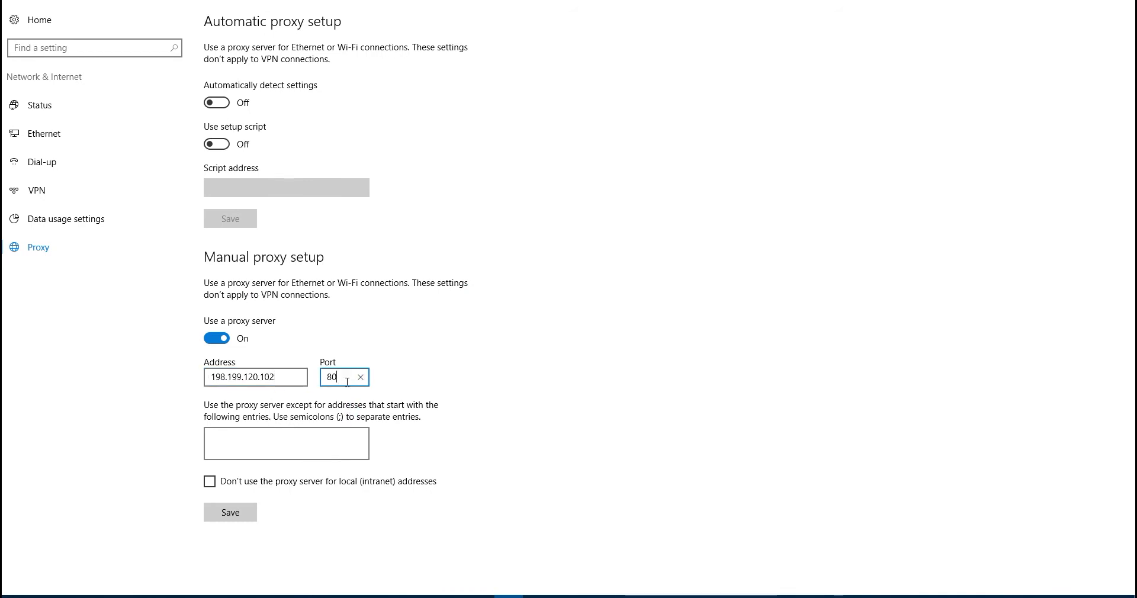
key("BackSpace")
key("BackSpace")
type("3128")
left_click_drag(350, 377, 317, 380)
left_click(230, 513)
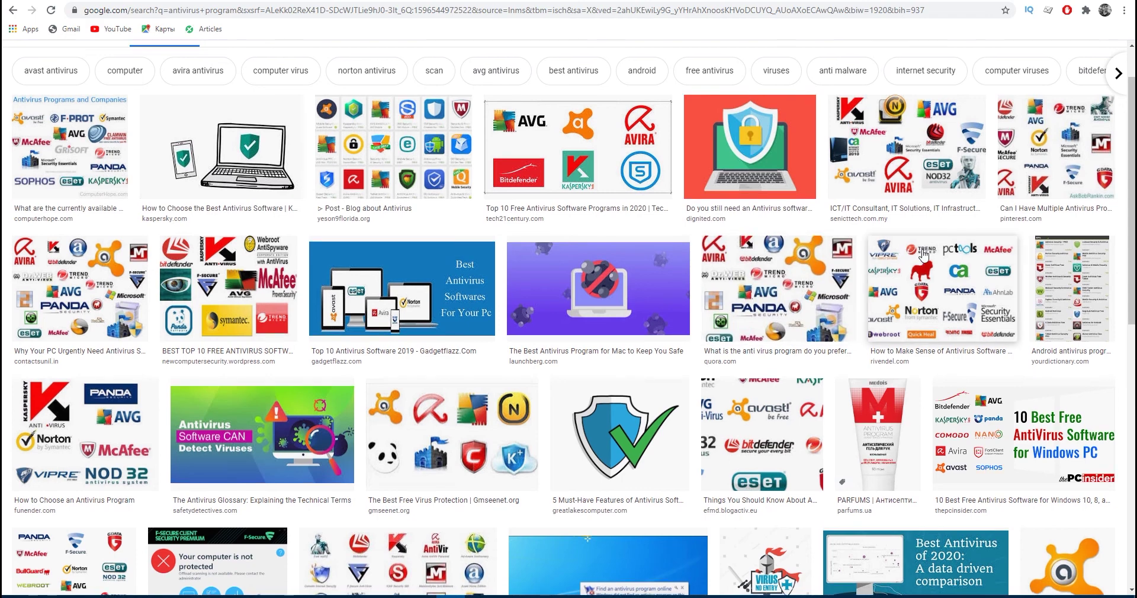
Browse the image search results for "antivirus program" for examples of antivirus software.
scroll(924, 256, "down", 2)
scroll(928, 256, "down", 4)
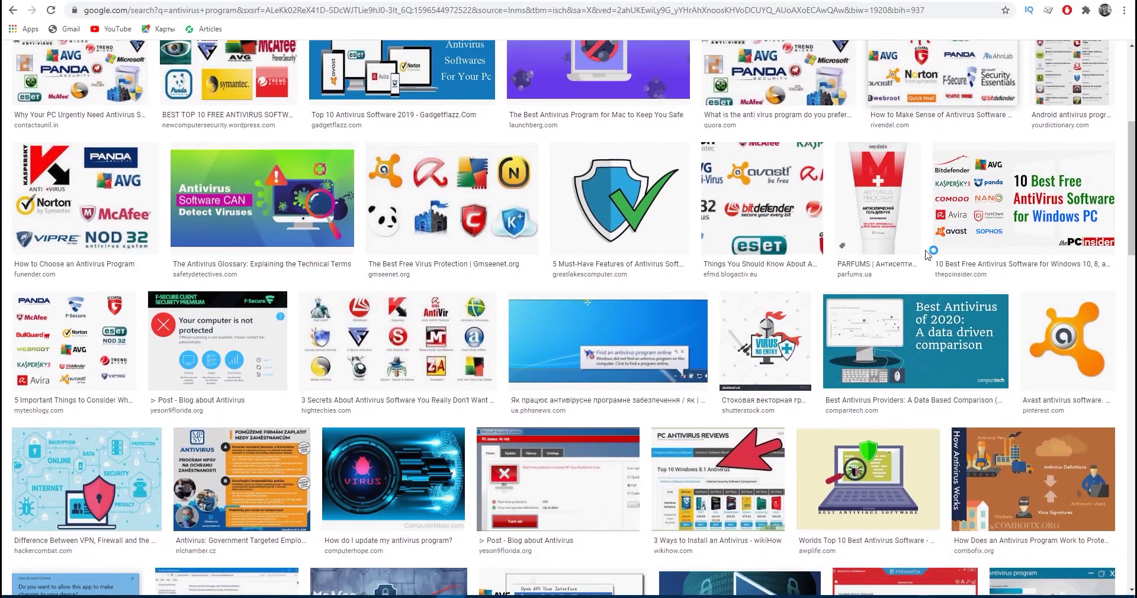
scroll(927, 256, "down", 4)
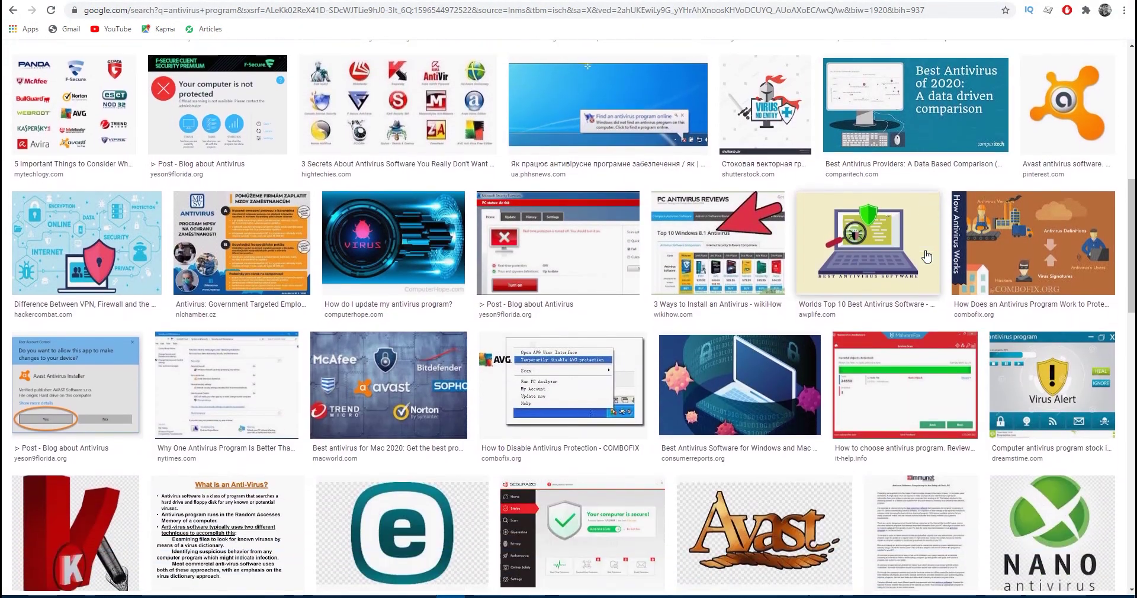
scroll(927, 256, "down", 5)
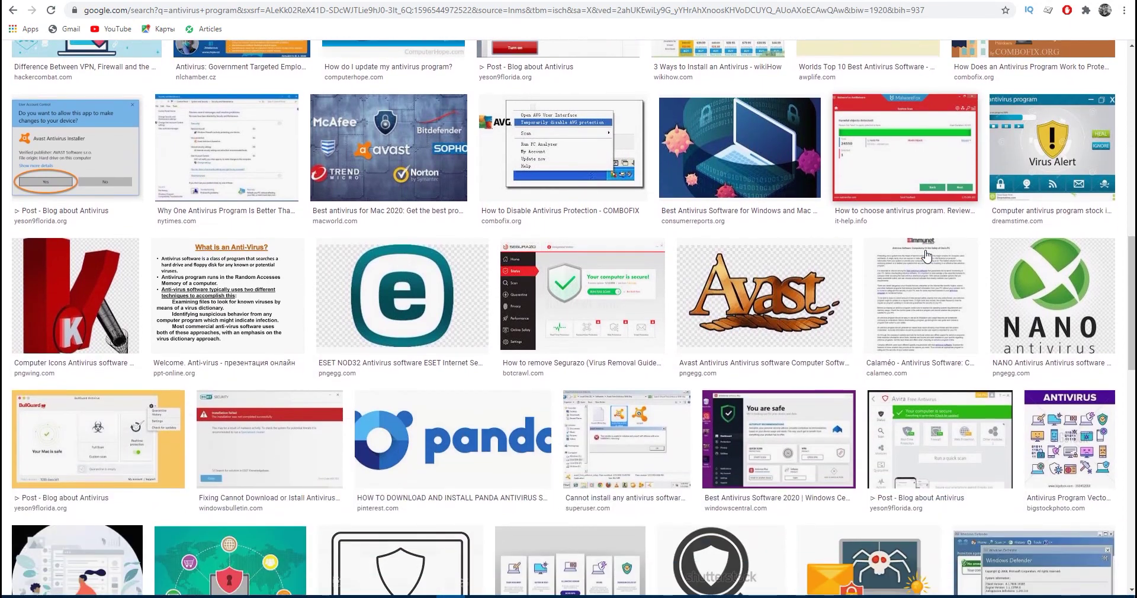
scroll(927, 255, "down", 5)
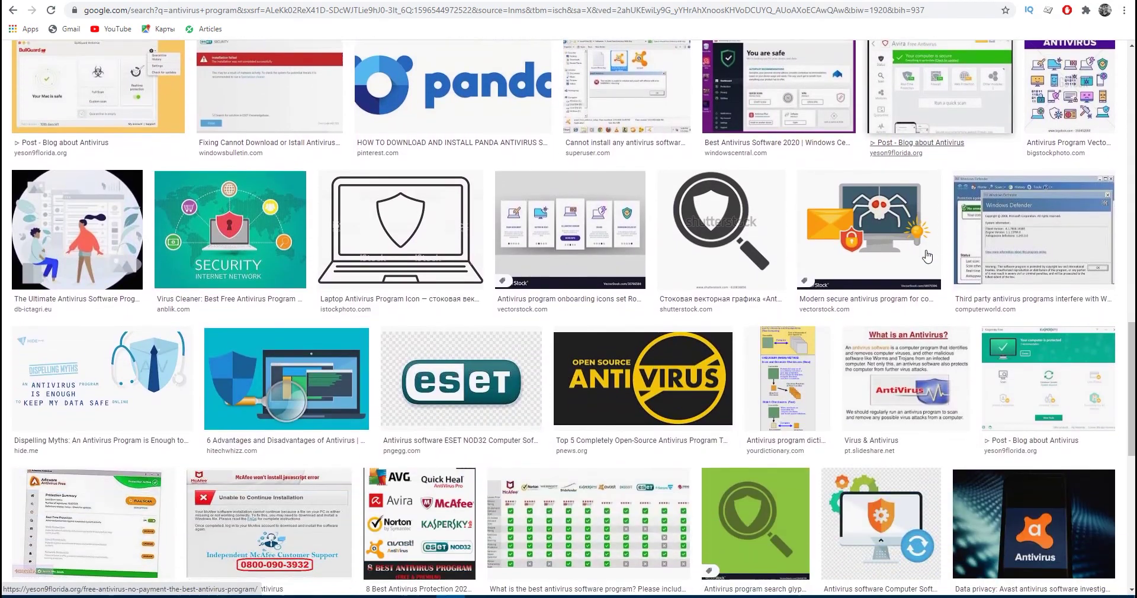
scroll(927, 256, "down", 3)
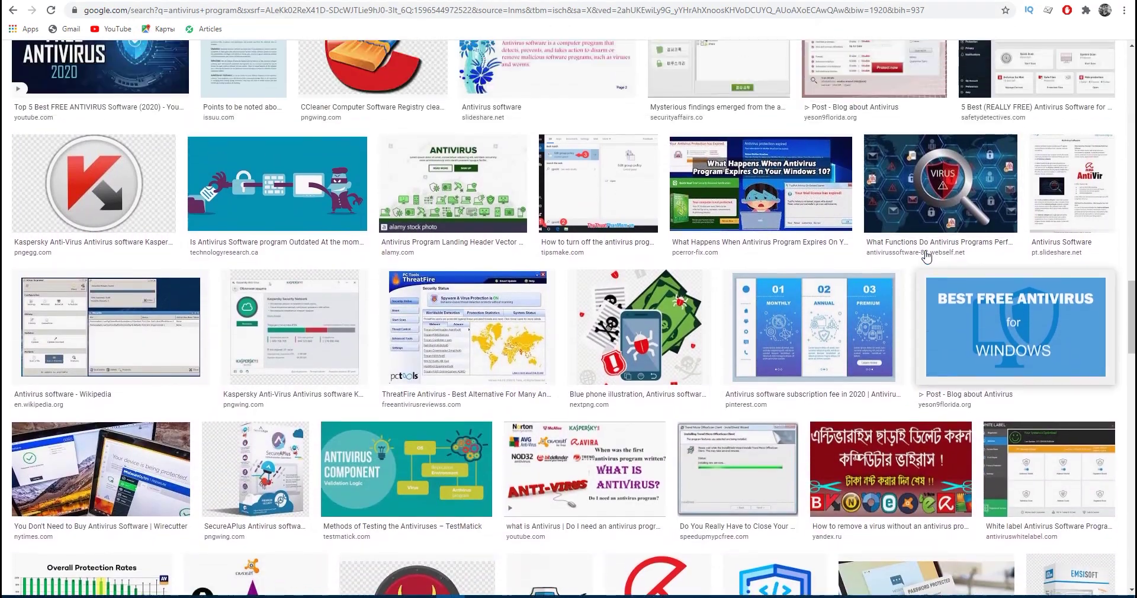
scroll(927, 257, "up", 8)
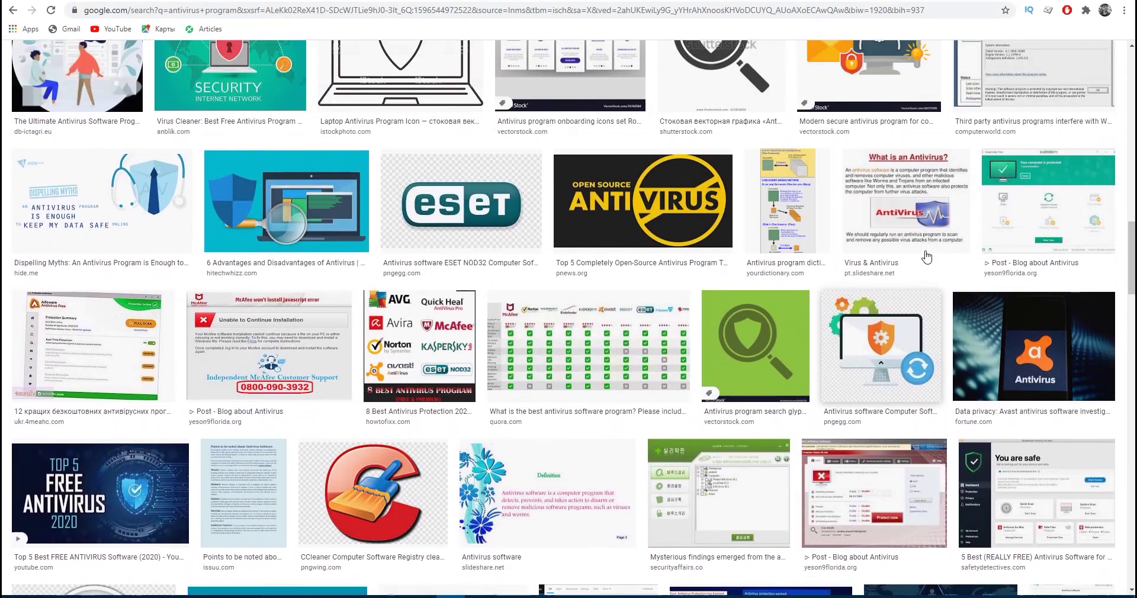